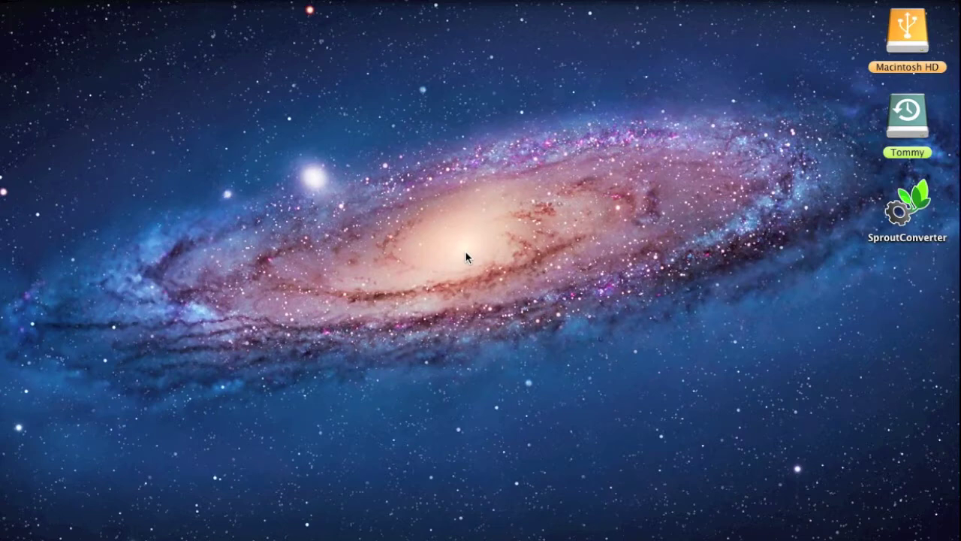
Launch SproutConverter and open the Video Examples folder on the Time Machine drive
mouse_move(453, 528)
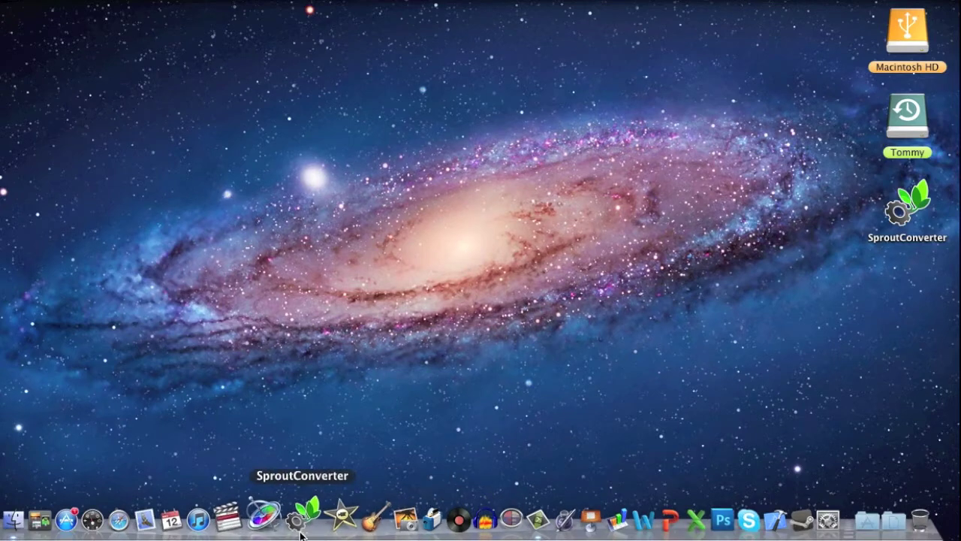
click(304, 517)
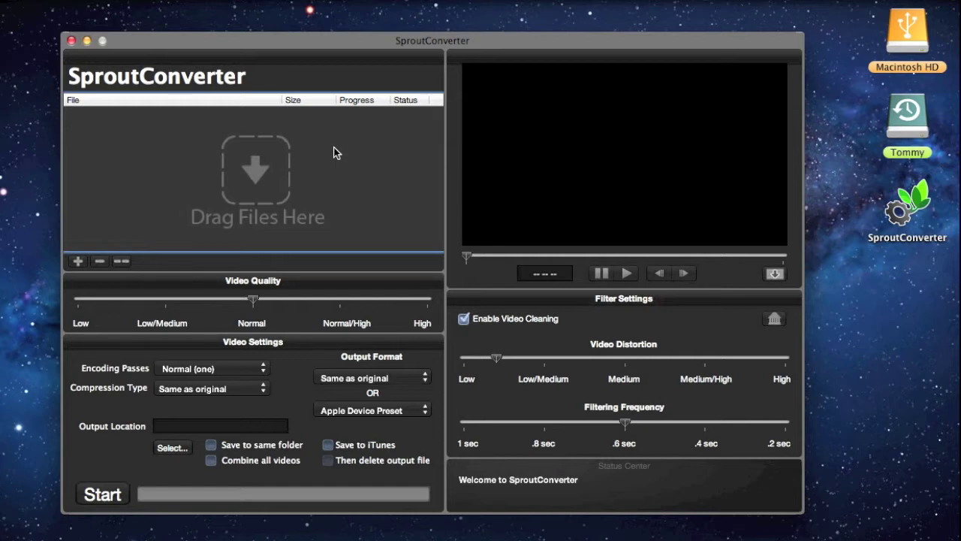
double_click(904, 122)
double_click(554, 212)
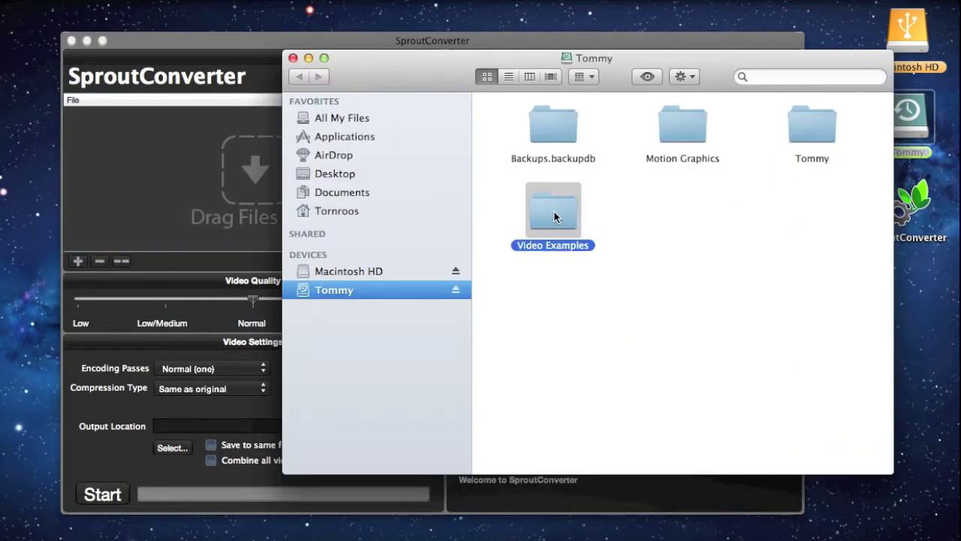
Preview Untitled 06.mov in Finder, skim through its footage, and close the preview
click(814, 219)
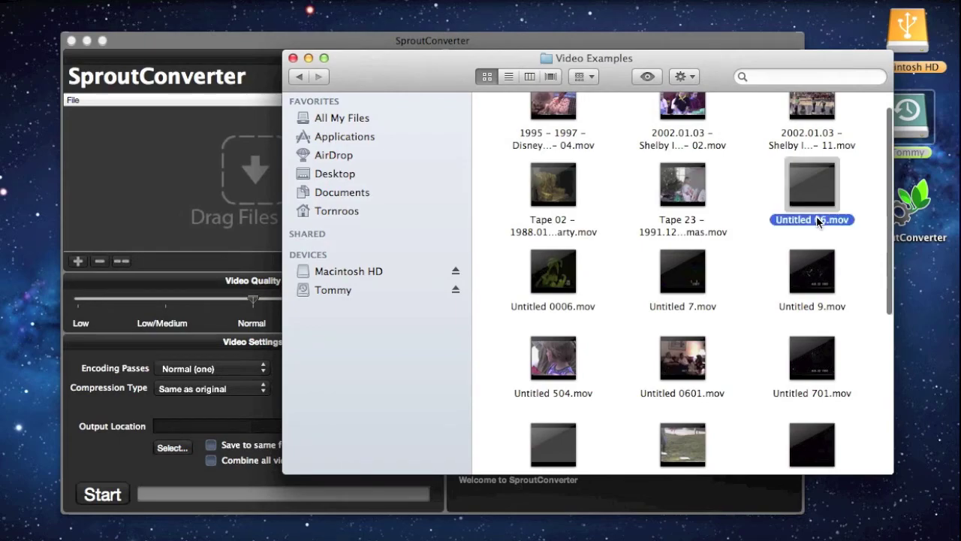
key(space)
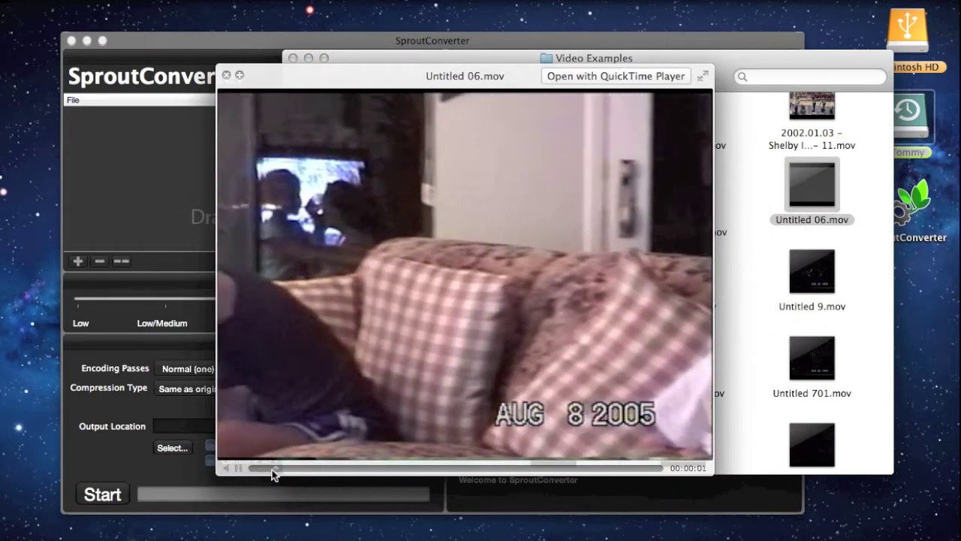
drag(272, 469, 575, 466)
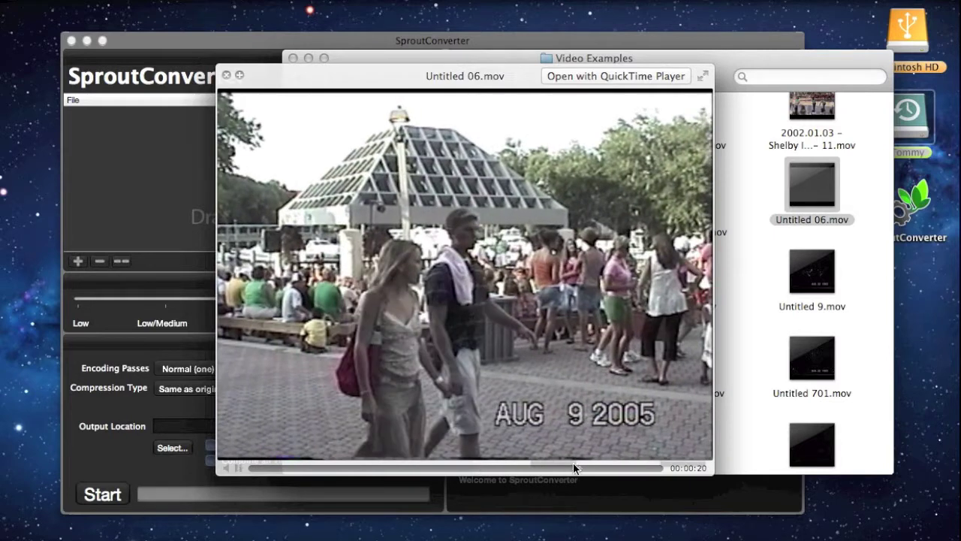
key(space)
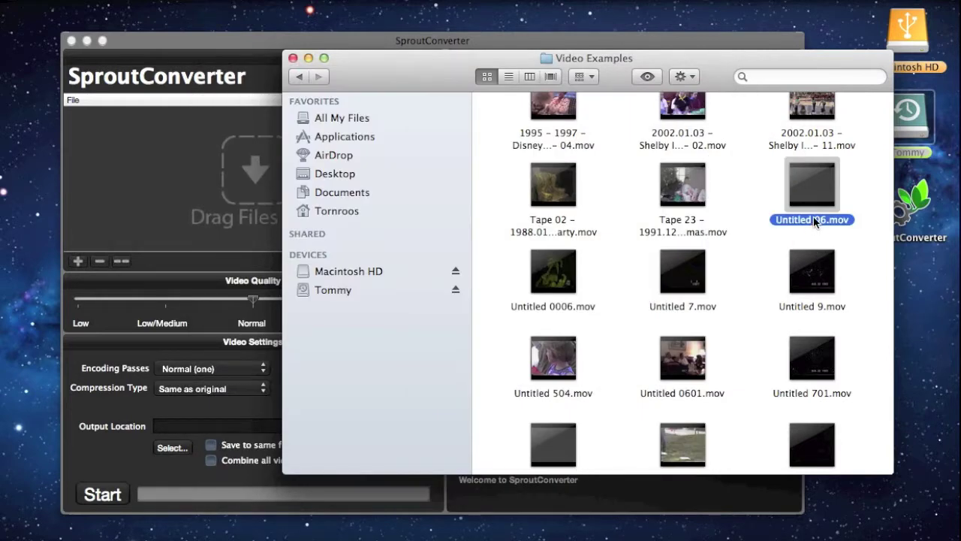
Add Untitled 06.mov from Finder to the SproutConverter file list and play it in the preview
drag(822, 218, 182, 198)
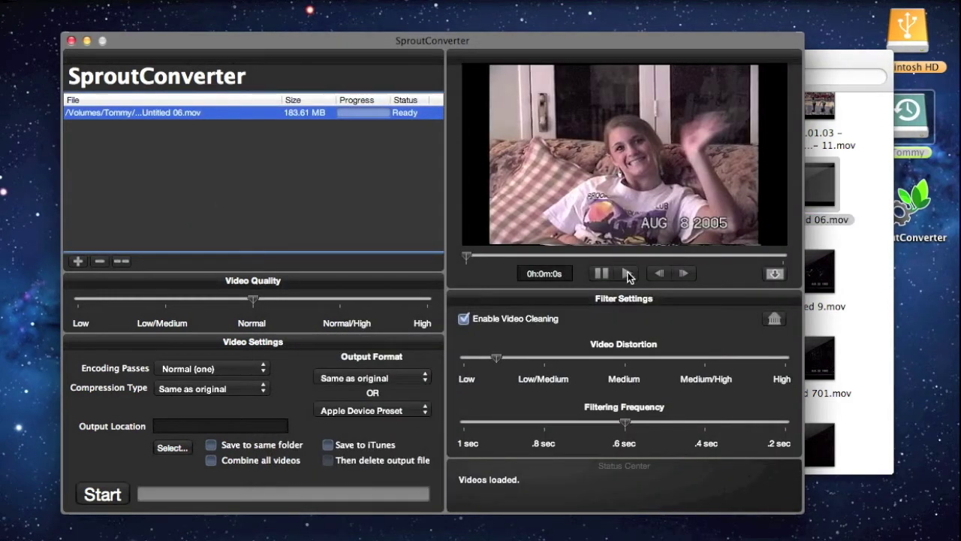
click(627, 275)
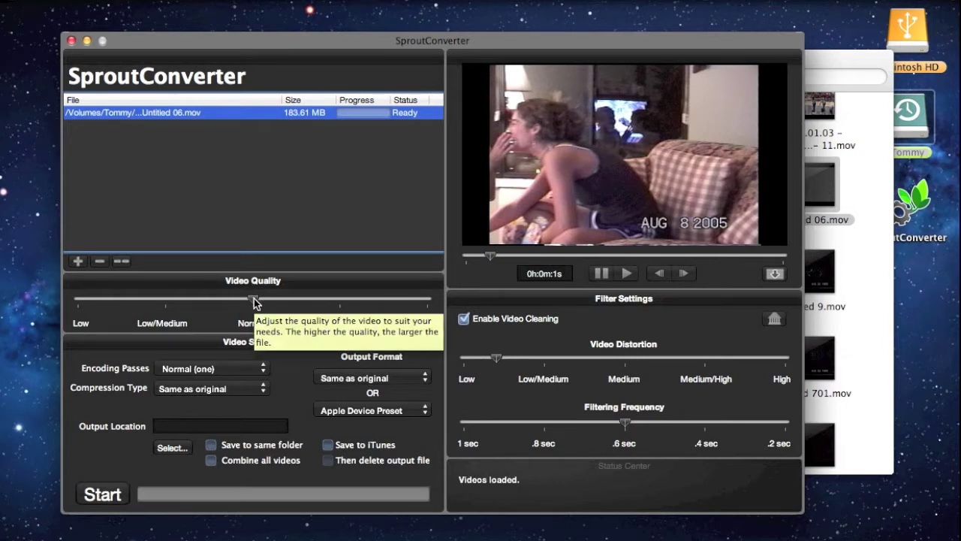
Set the video quality to High, keeping Normal (one) encoding passes and Same as original compression
drag(256, 303, 444, 302)
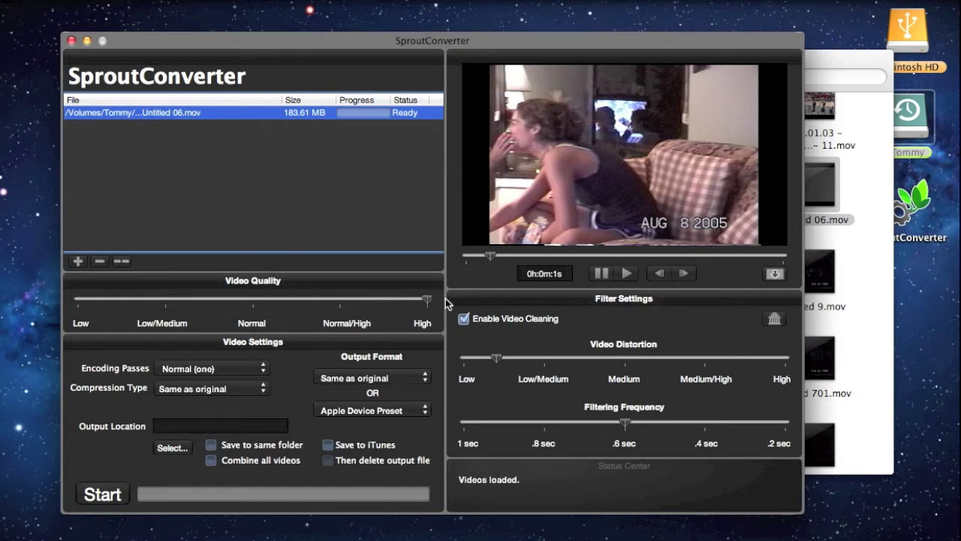
click(242, 371)
click(265, 368)
click(220, 392)
mouse_move(201, 525)
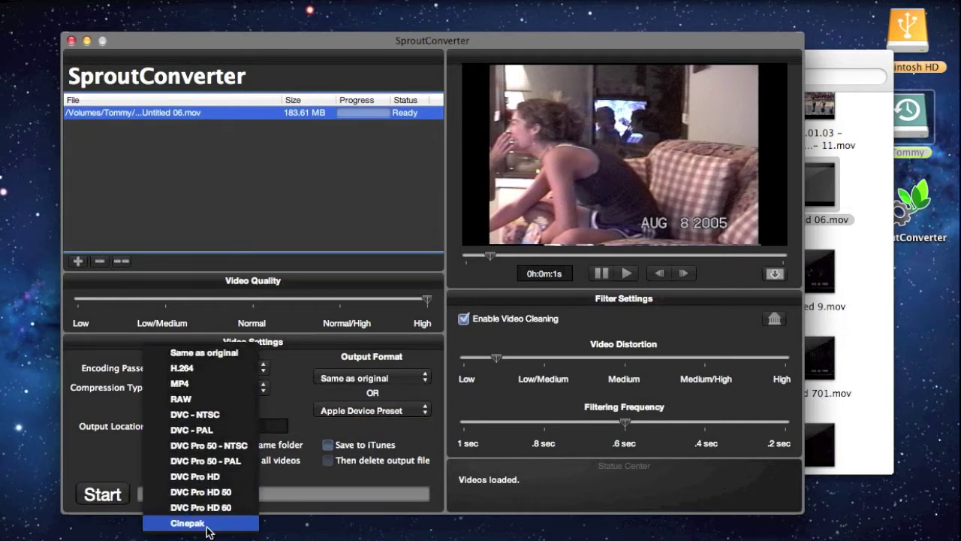
click(214, 353)
Keep the output format as Same as original without an Apple device preset, and enable saving to the same folder
click(323, 377)
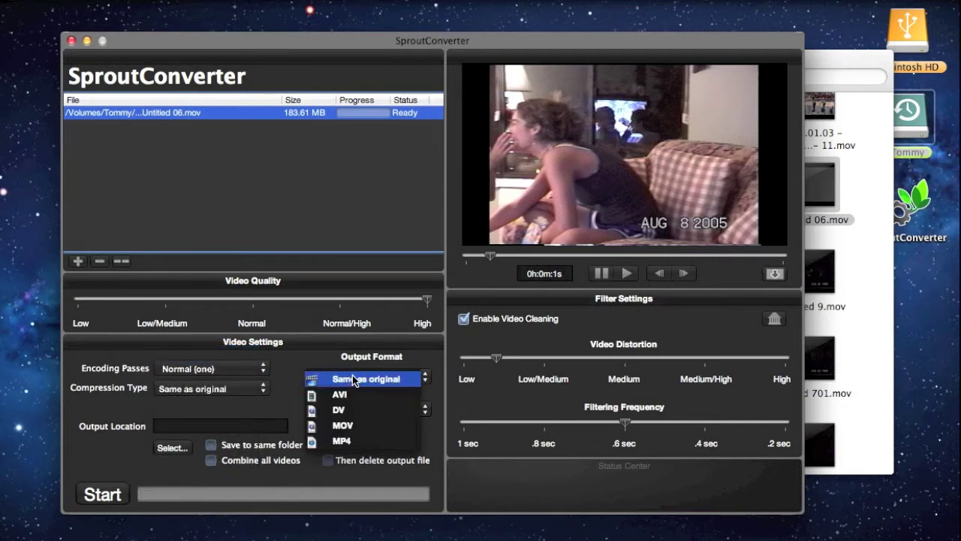
click(353, 379)
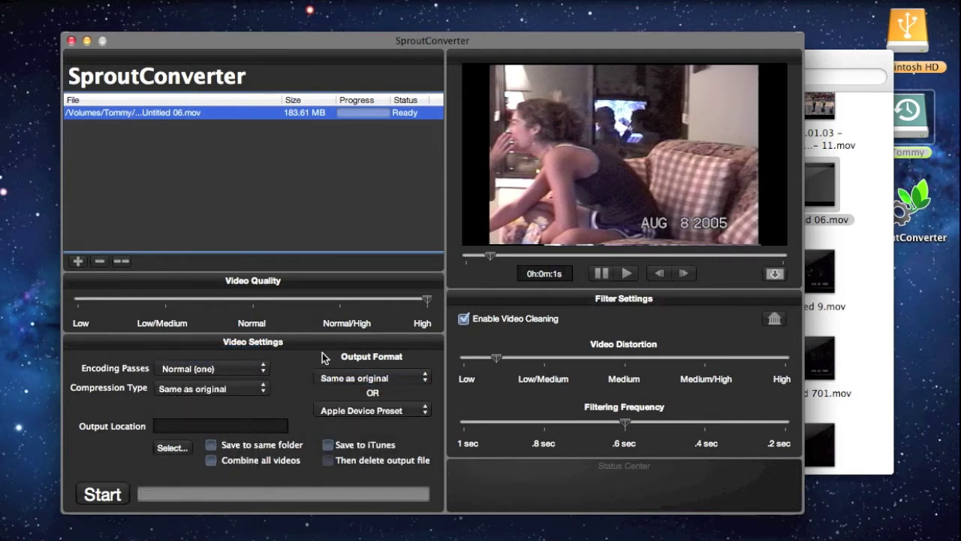
click(368, 412)
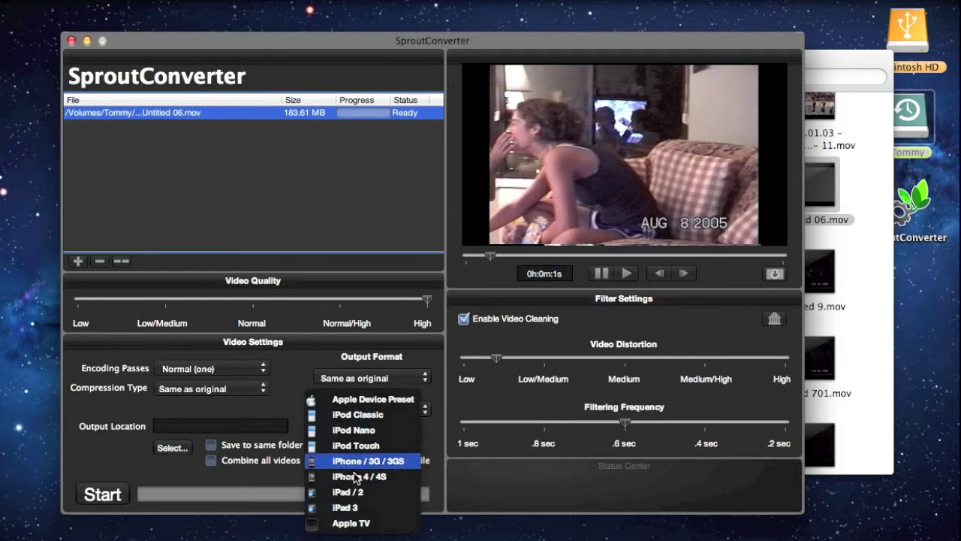
click(285, 358)
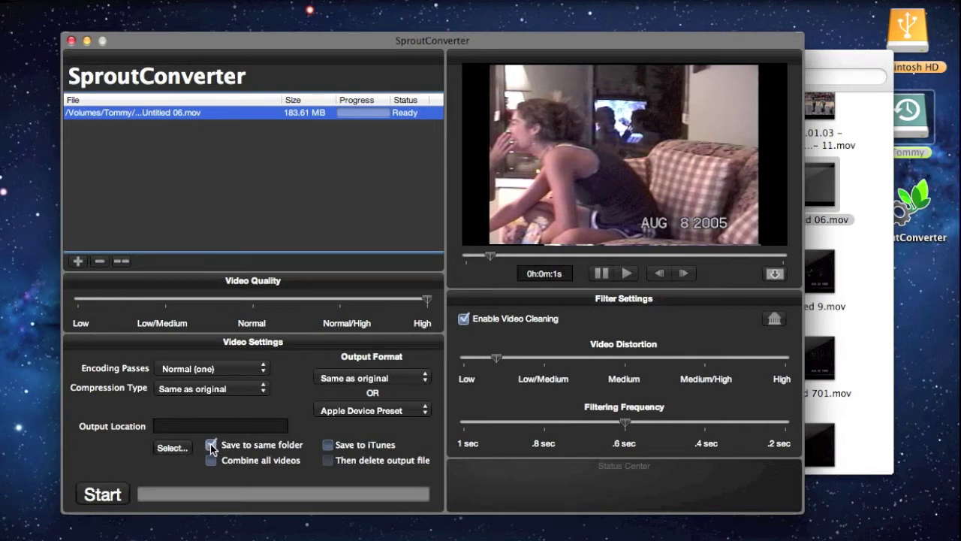
click(211, 445)
Switch video cleaning off and on again, and raise the video distortion to just below Low/Medium
click(463, 319)
click(463, 319)
drag(496, 358, 532, 361)
Skim the loaded video's preview to examine the blank section between the two scenes
drag(489, 256, 564, 256)
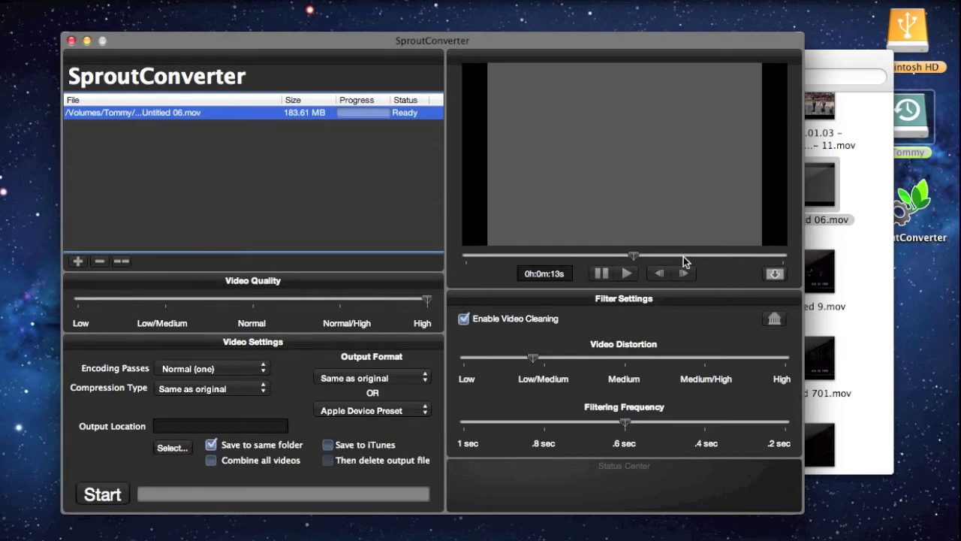
click(733, 257)
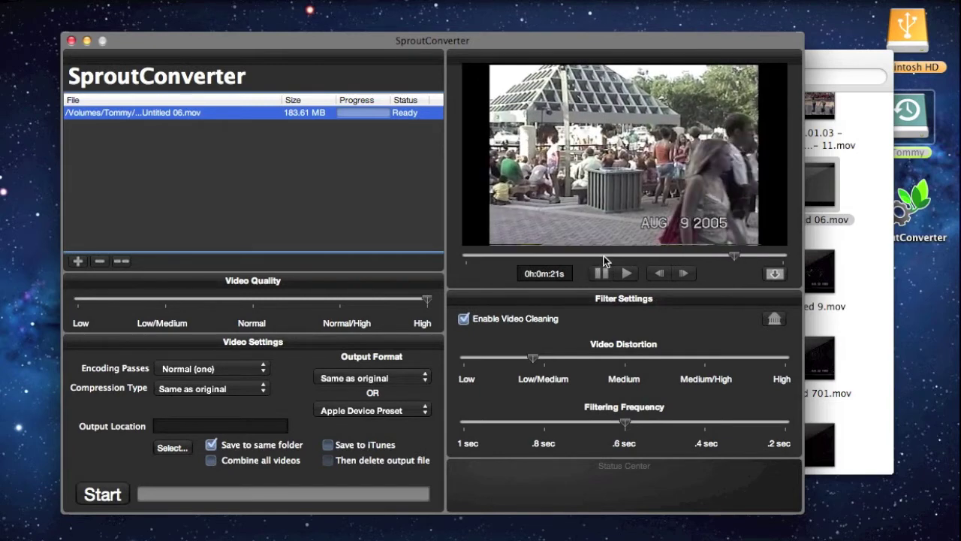
click(605, 256)
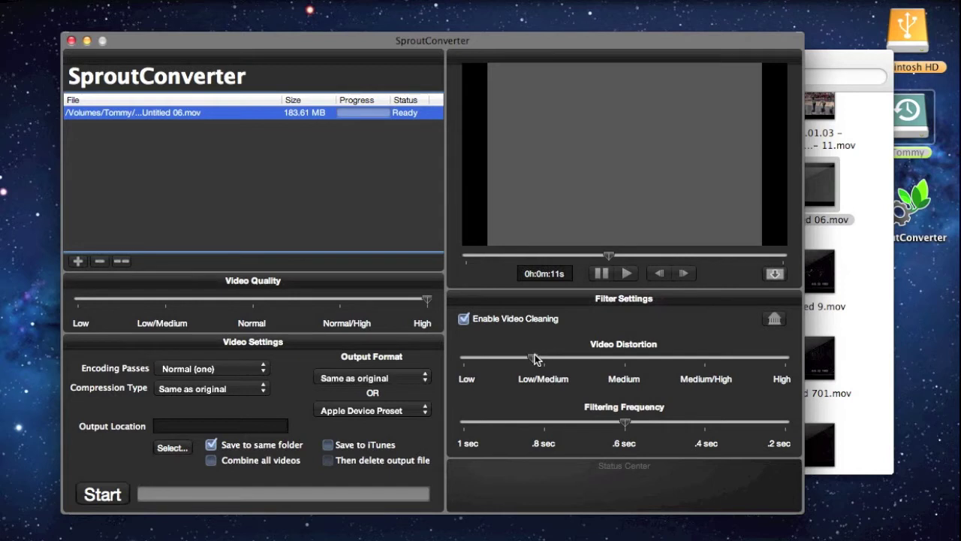
Try the video distortion at High, check an earlier part of the preview, and set the distortion to Low/Medium
drag(535, 355, 546, 355)
drag(544, 356, 798, 353)
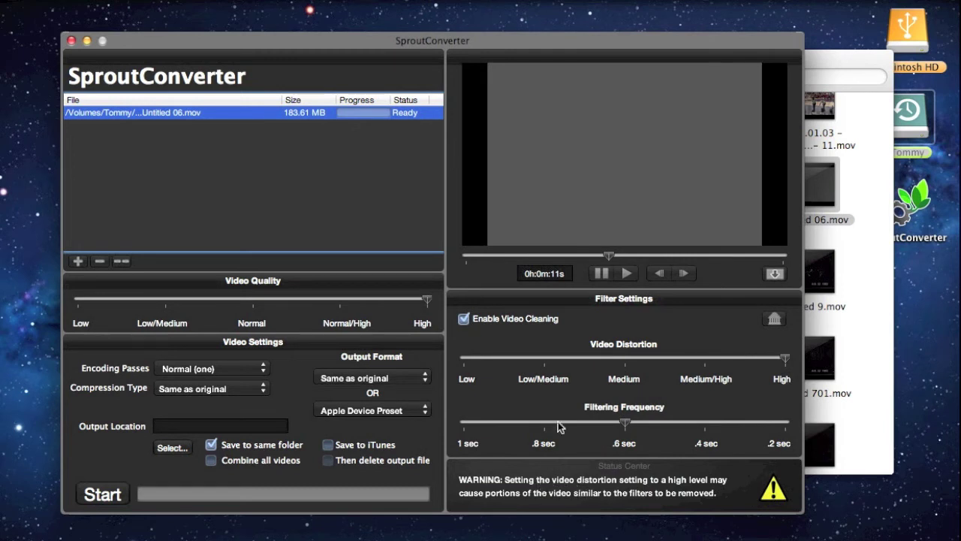
drag(593, 257, 547, 258)
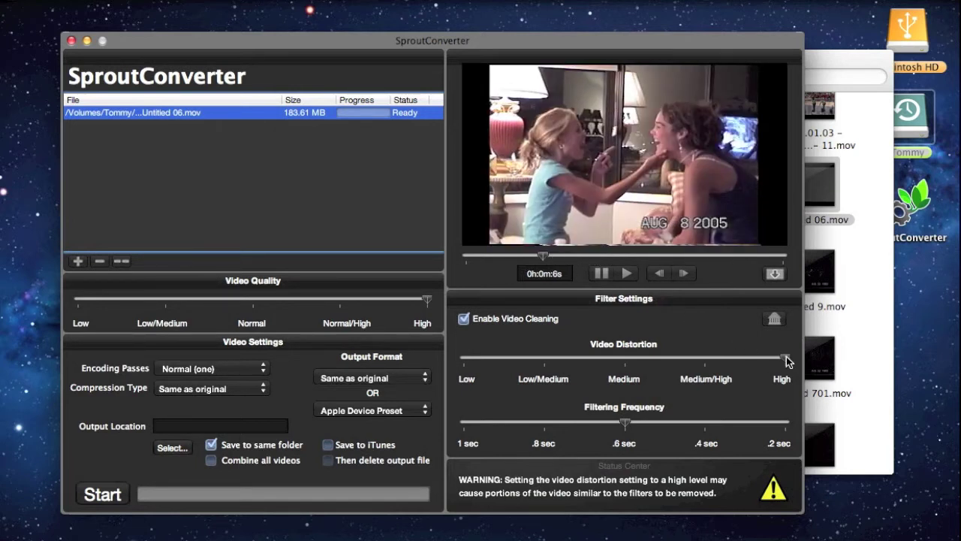
drag(785, 357, 544, 358)
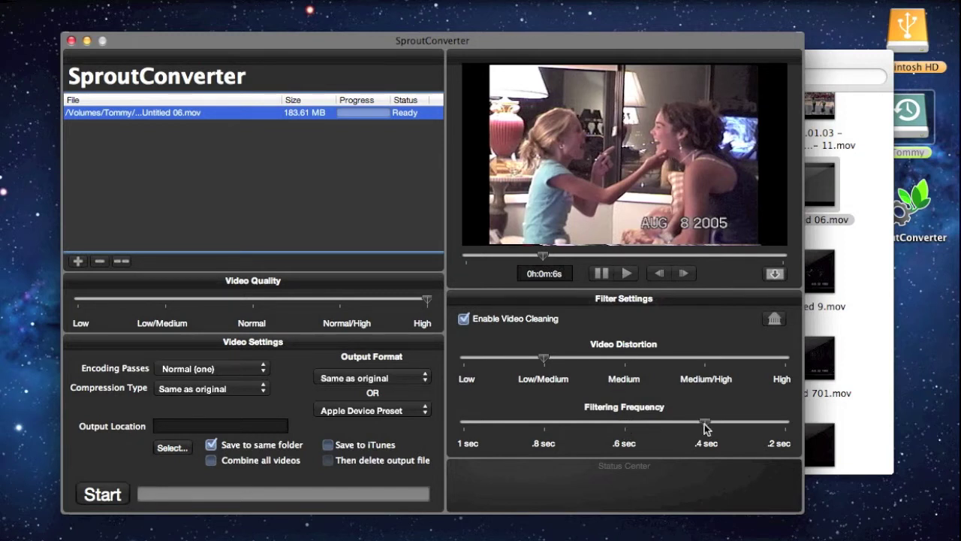
Try filtering frequencies of .4 sec and 1 sec, and return the setting to .6 sec
drag(704, 427, 628, 425)
mouse_move(625, 423)
mouse_down()
mouse_move(789, 423)
mouse_move(644, 420)
mouse_up()
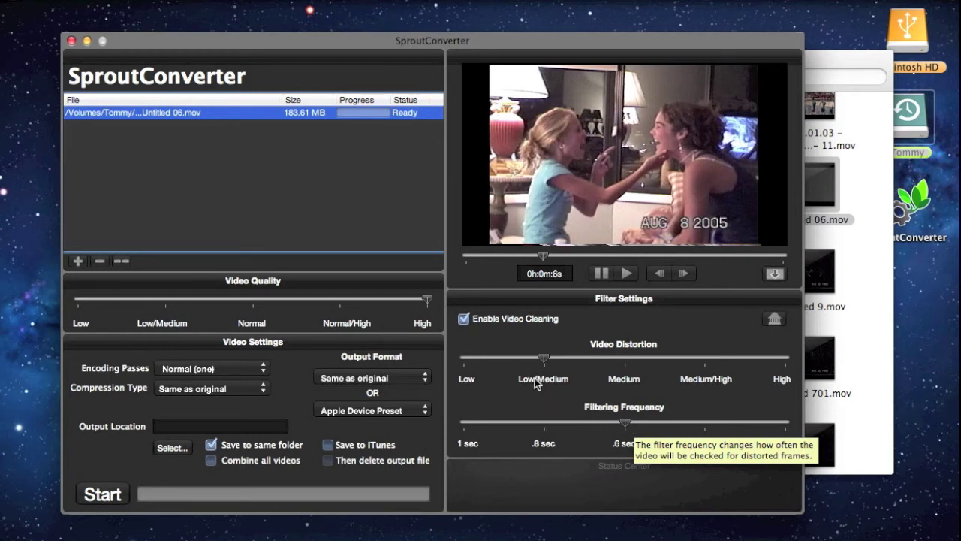
click(466, 425)
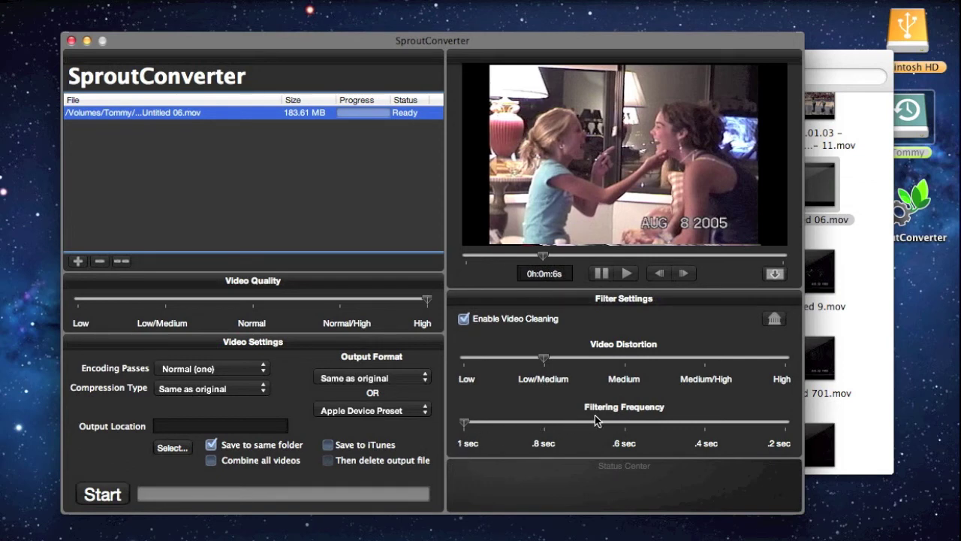
click(626, 423)
Start the cleaning and conversion of Untitled 06.mov and follow its progress in the file list
click(112, 492)
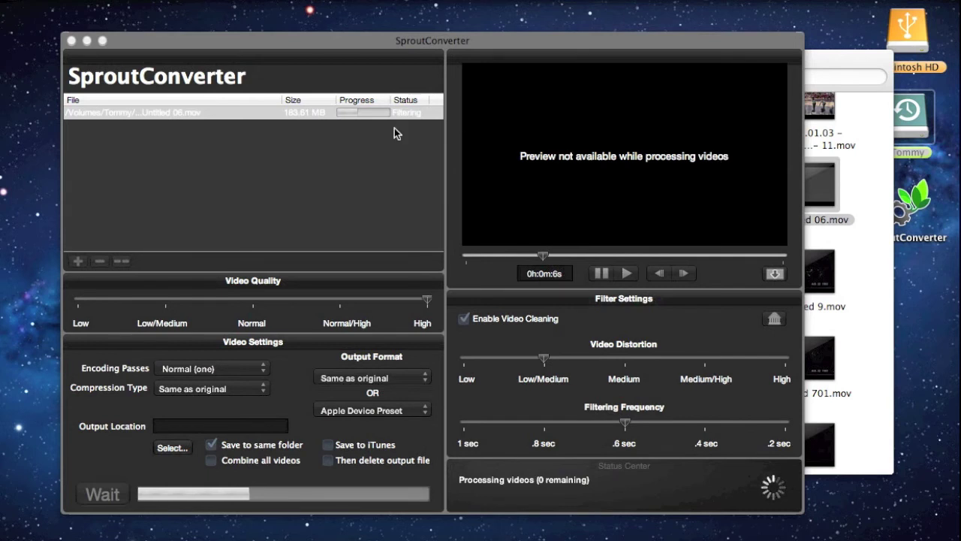
click(357, 133)
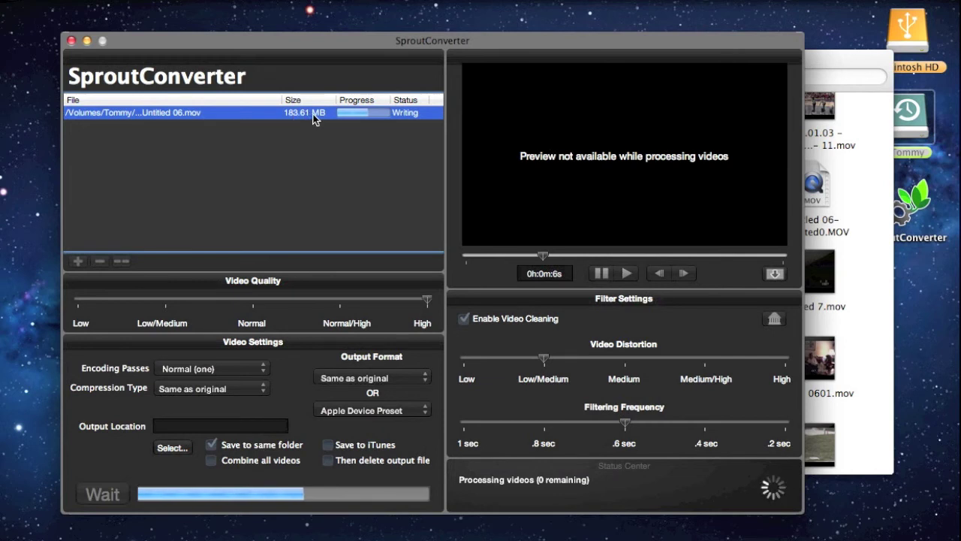
click(368, 118)
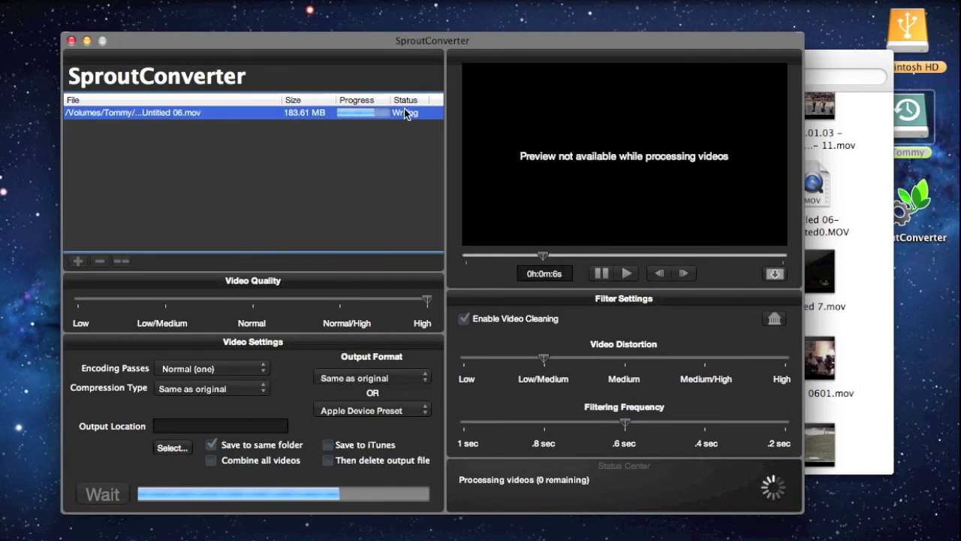
Rearrange the windows to reach the Video Examples folder, and preview the original Untitled 06.mov through to its end
drag(431, 42, 406, 40)
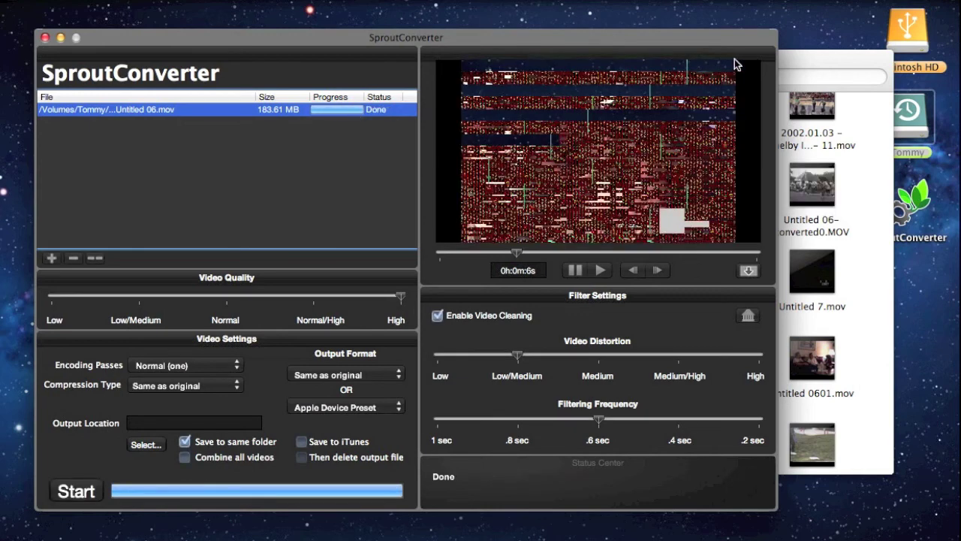
click(788, 57)
drag(789, 55, 772, 55)
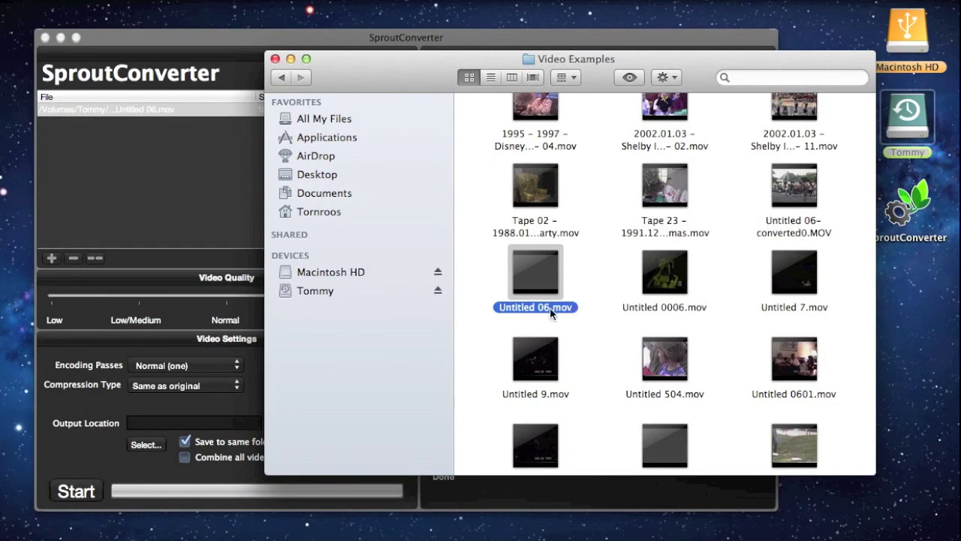
key(space)
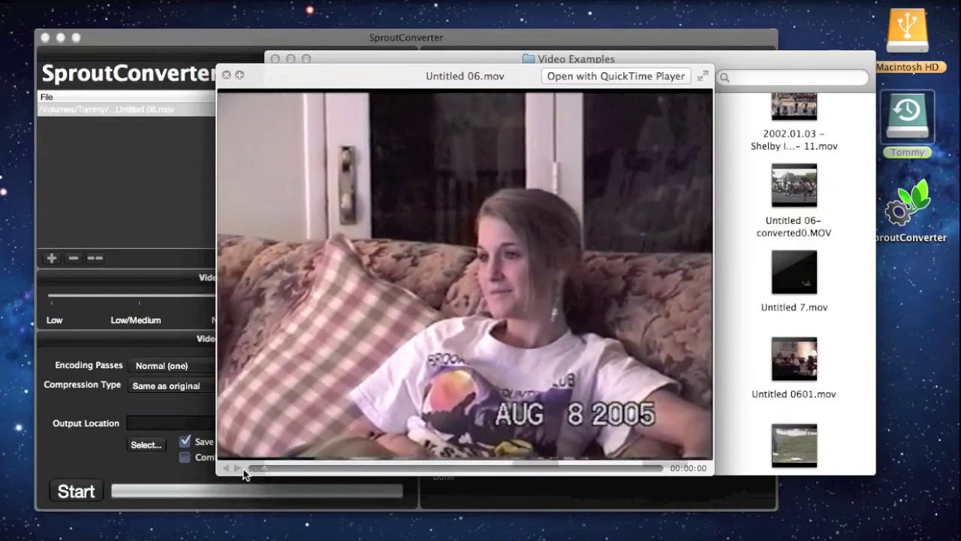
drag(243, 469, 656, 468)
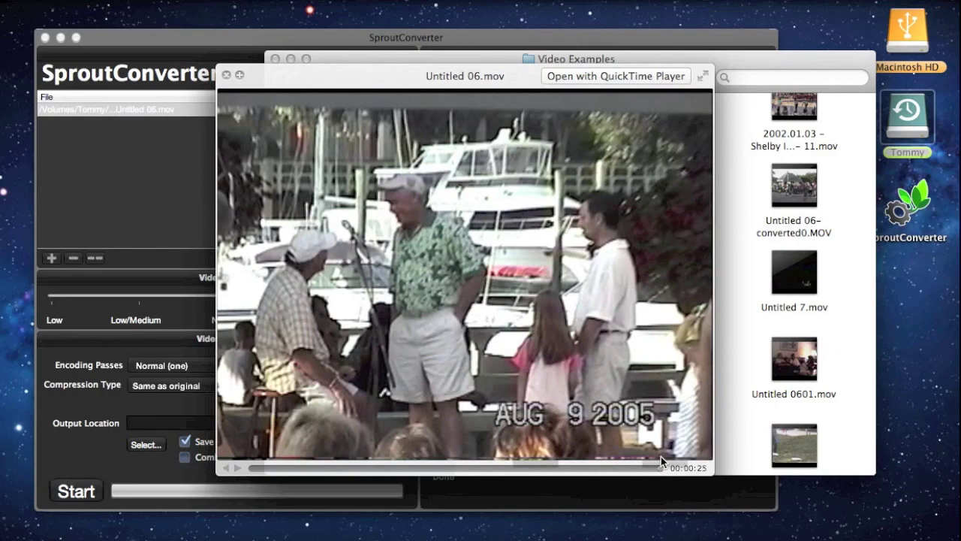
key(space)
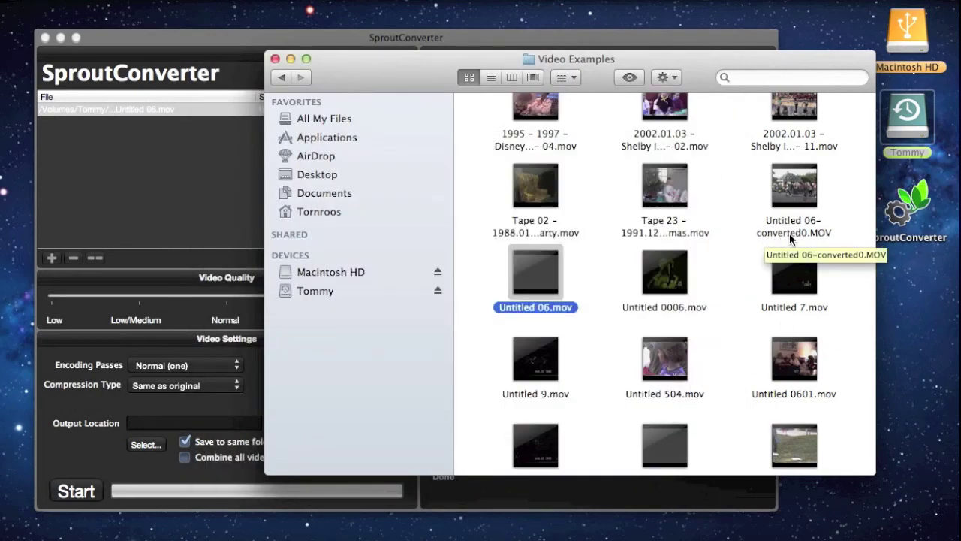
Preview Untitled 06-converted0.MOV and skim through to its end to check the cleaned result
click(786, 237)
key(space)
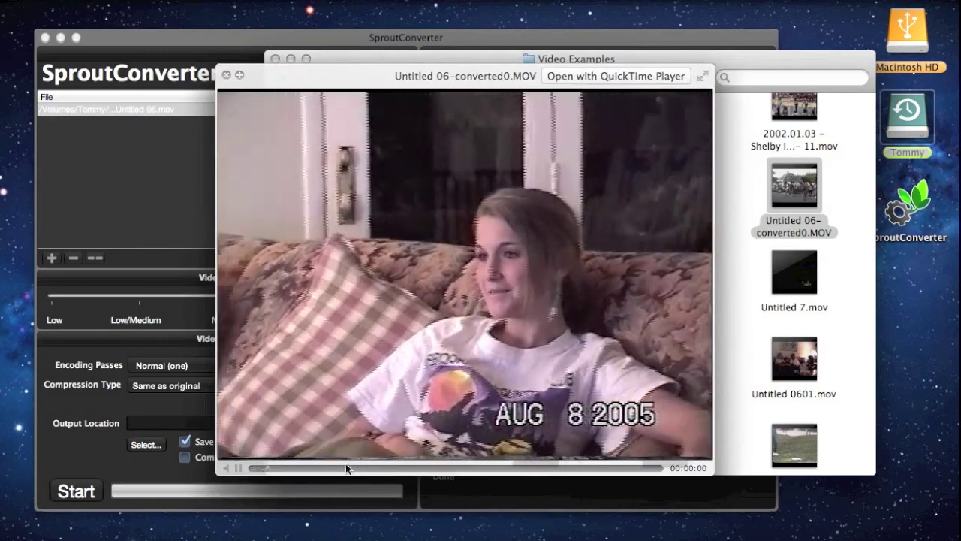
click(347, 468)
drag(418, 468, 663, 468)
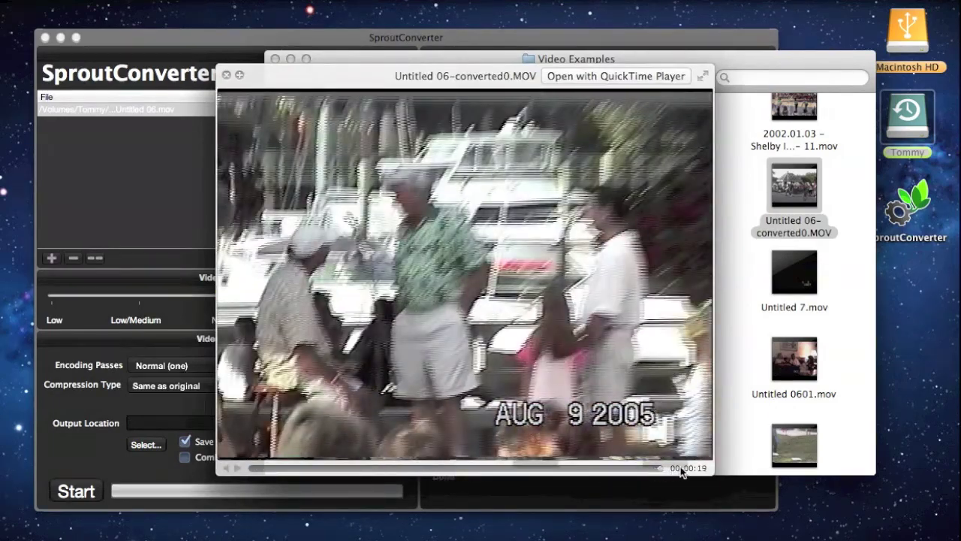